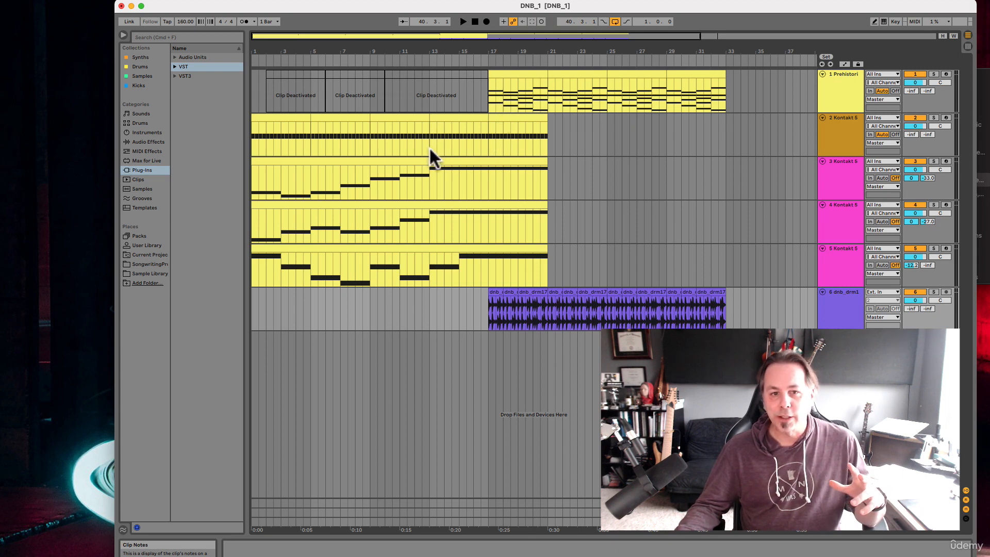
left_click(470, 147)
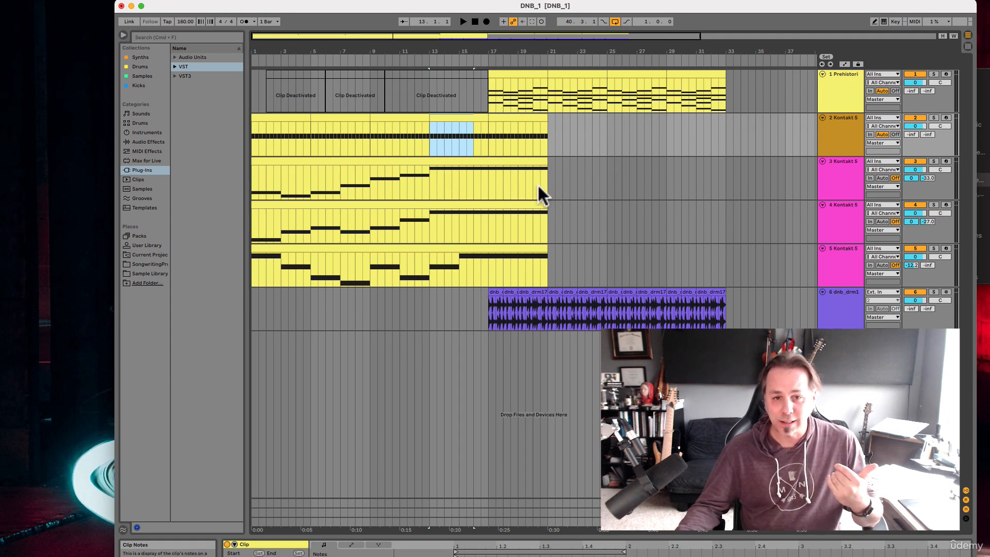
left_click_drag(539, 183, 564, 185)
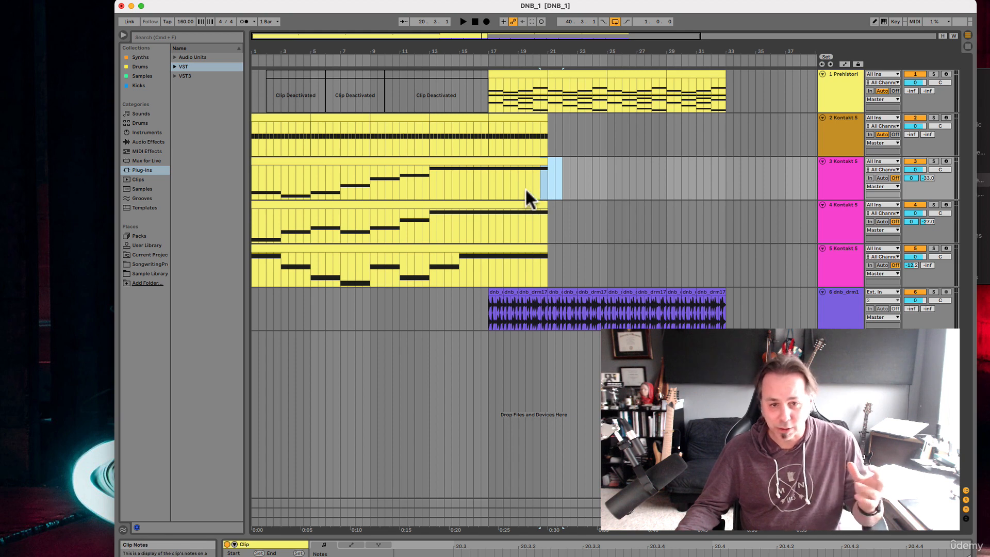
left_click_drag(526, 309, 539, 305)
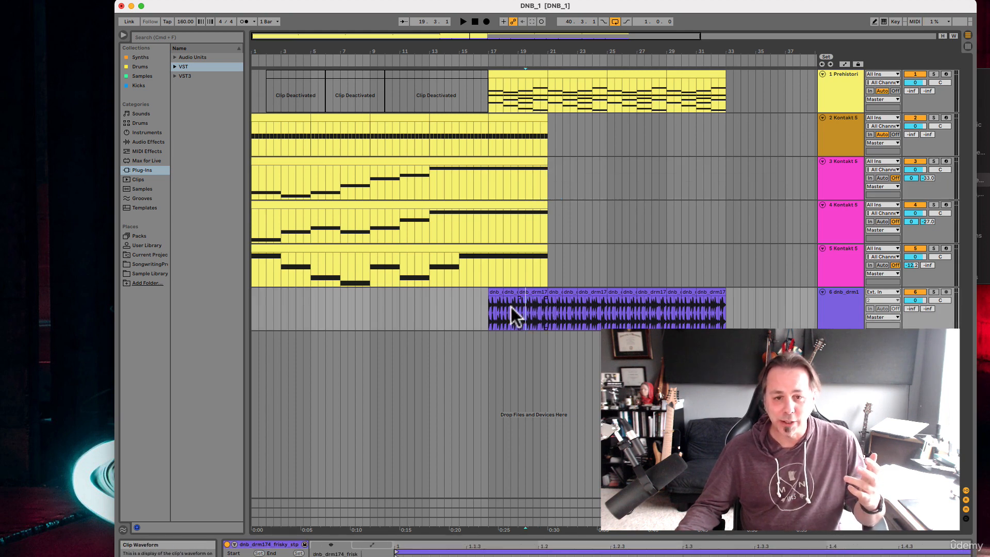
Set the arrangement loop to the time range from 10.3.1 to bar 13 and select the looped material
left_click_drag(428, 305, 371, 304)
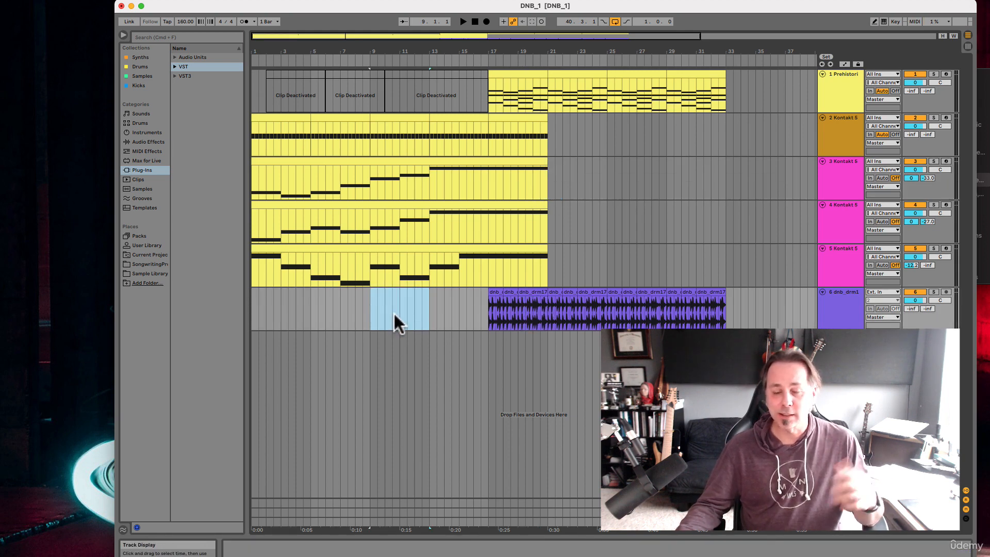
left_click(389, 312)
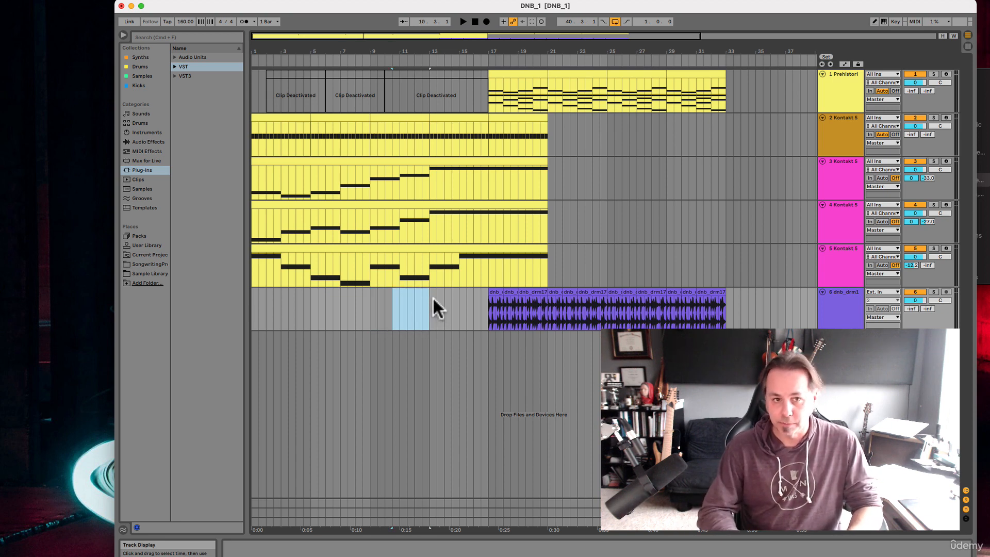
key("super+l")
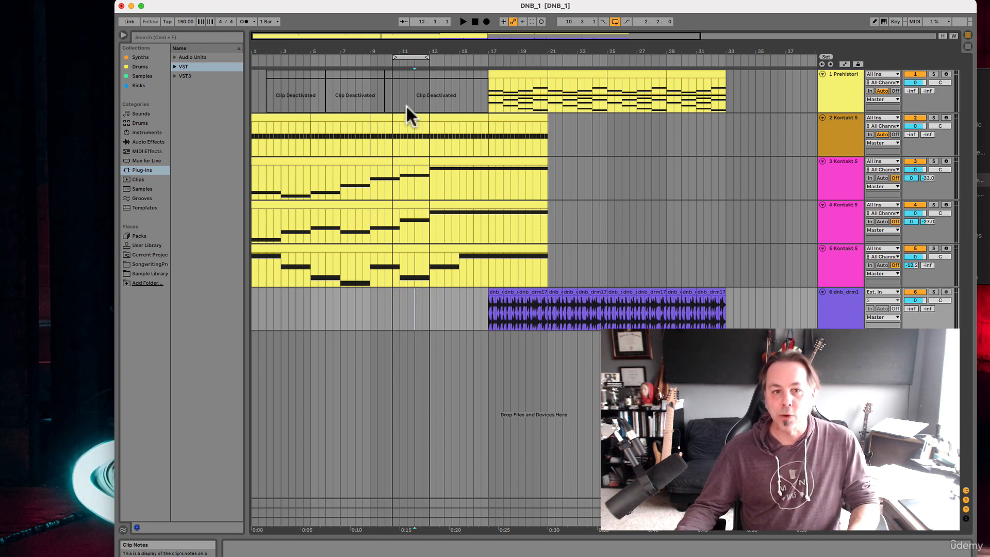
left_click(408, 57)
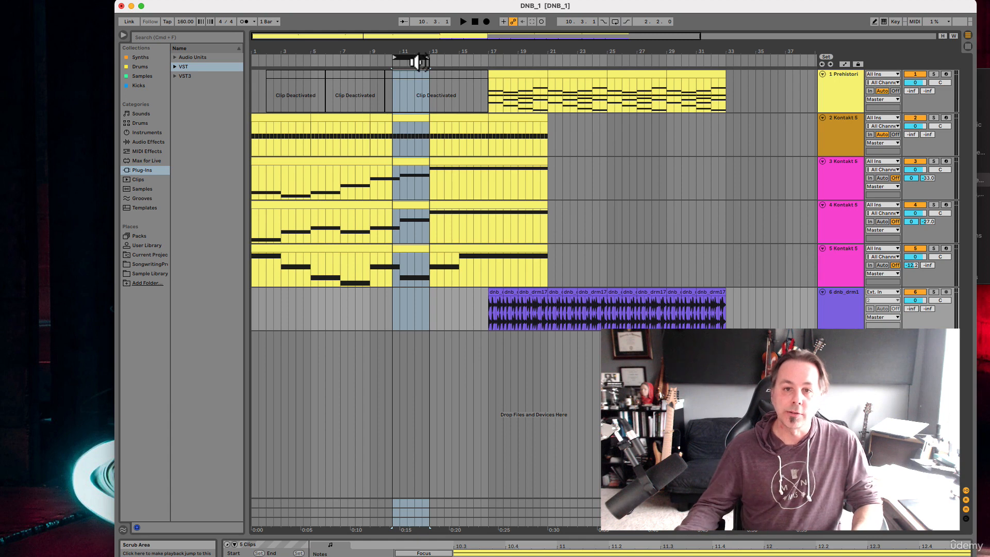
Loop the first active Prehistori clip at bar 17, move the loop to bar 21, and bring it back to bar 17
left_click(458, 116)
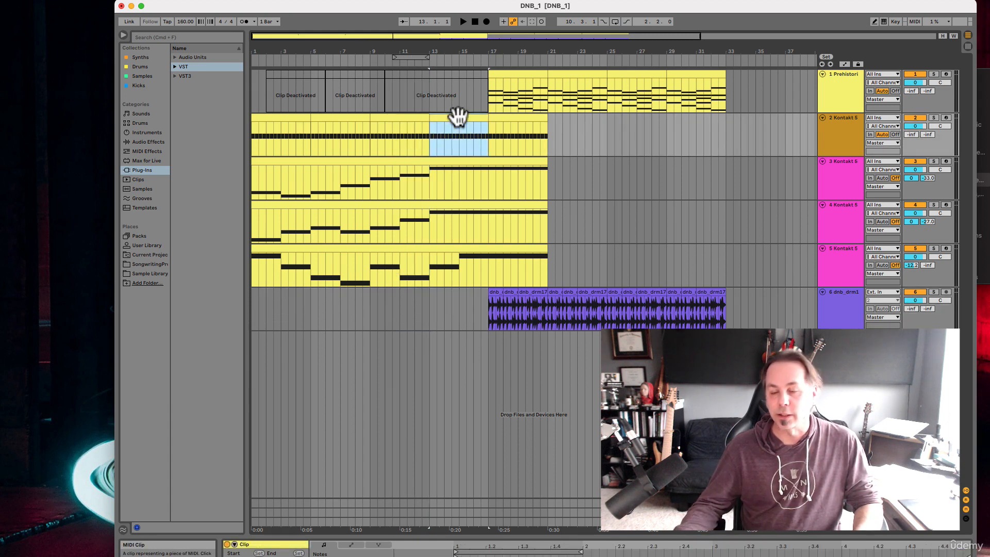
left_click(504, 73)
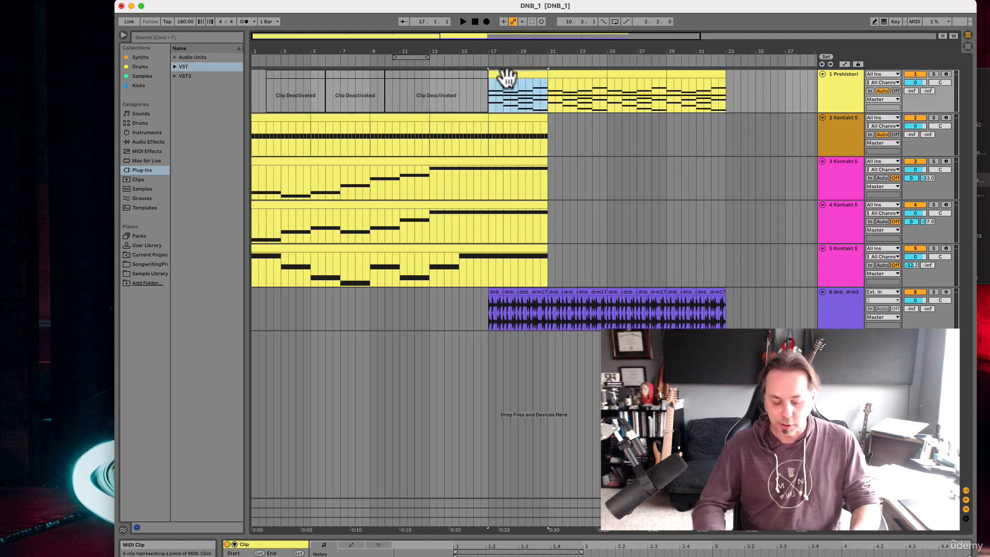
key("super+l")
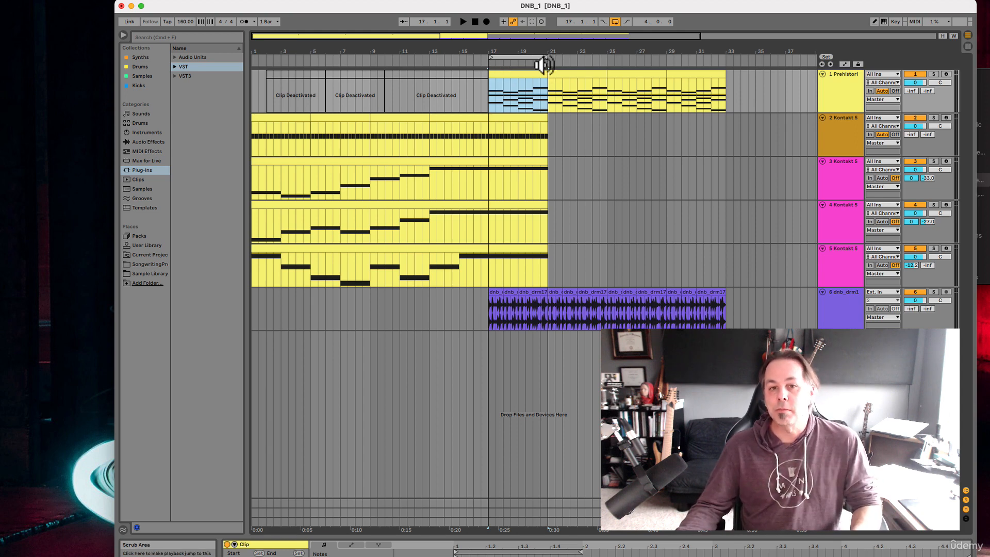
left_click_drag(514, 55, 589, 62)
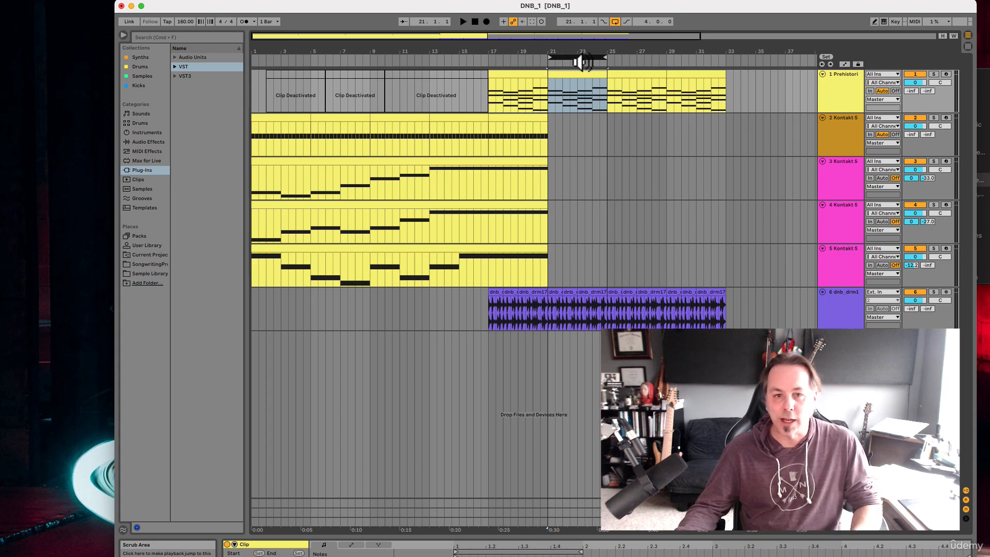
left_click_drag(576, 57, 514, 54)
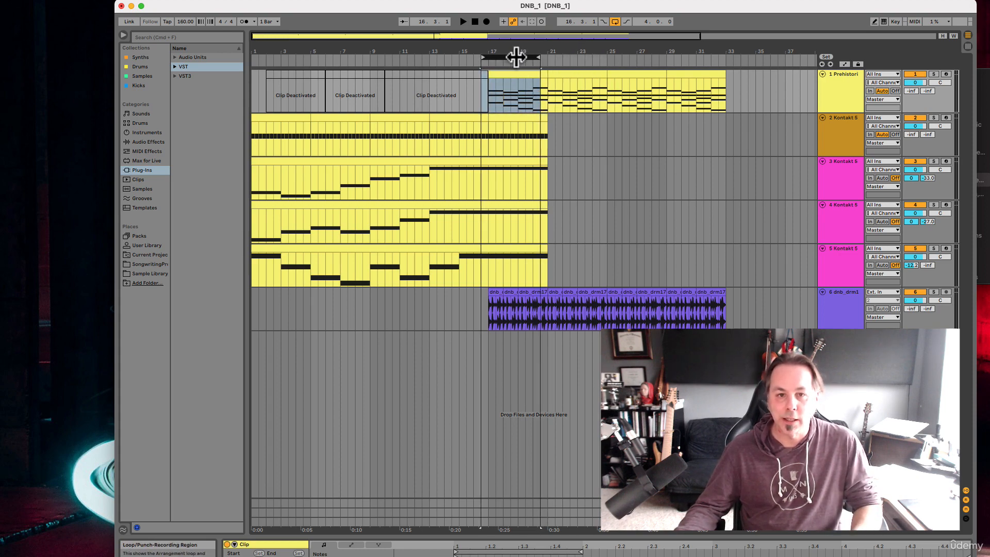
Shorten the loop to one bar so it covers only bar 17, and play it back
key("z")
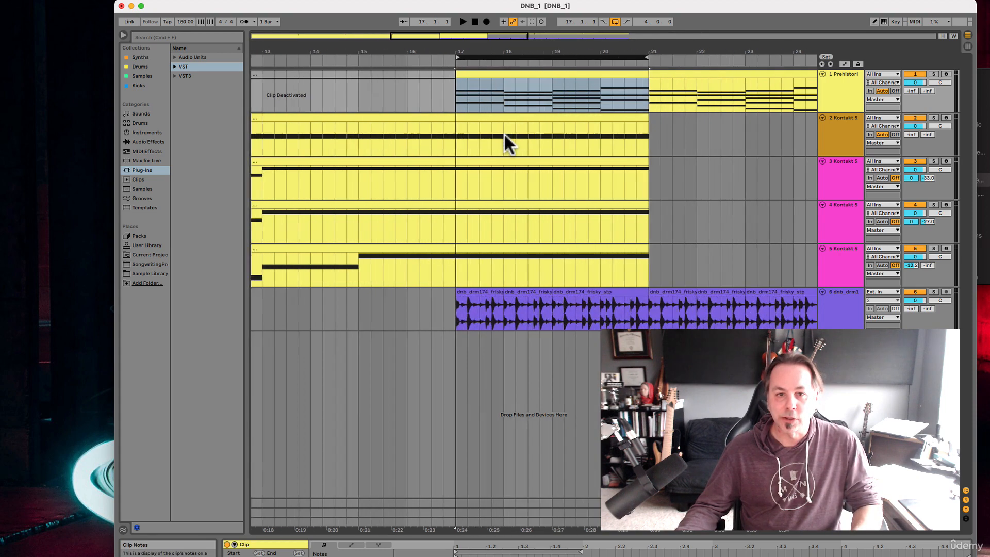
scroll(503, 132, "down", 2)
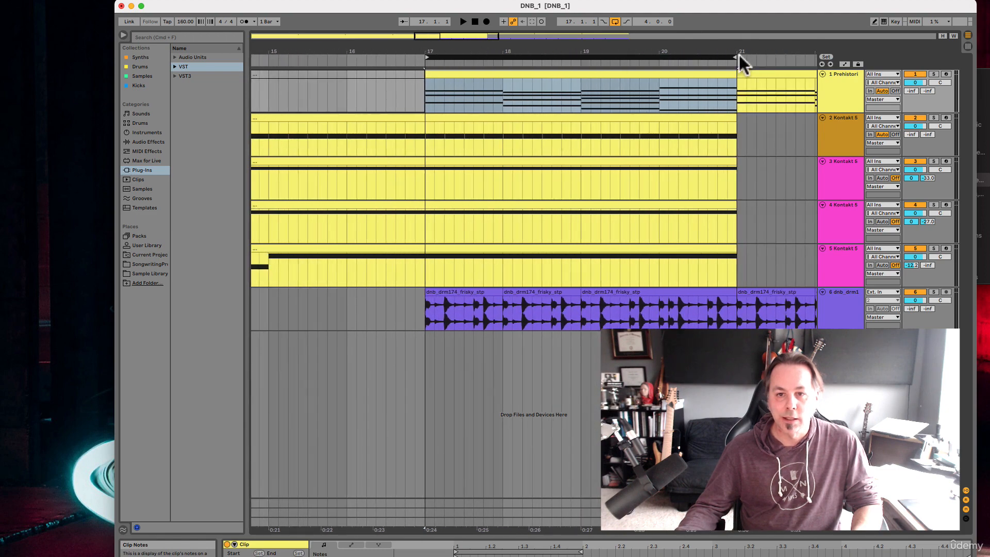
left_click_drag(737, 55, 502, 57)
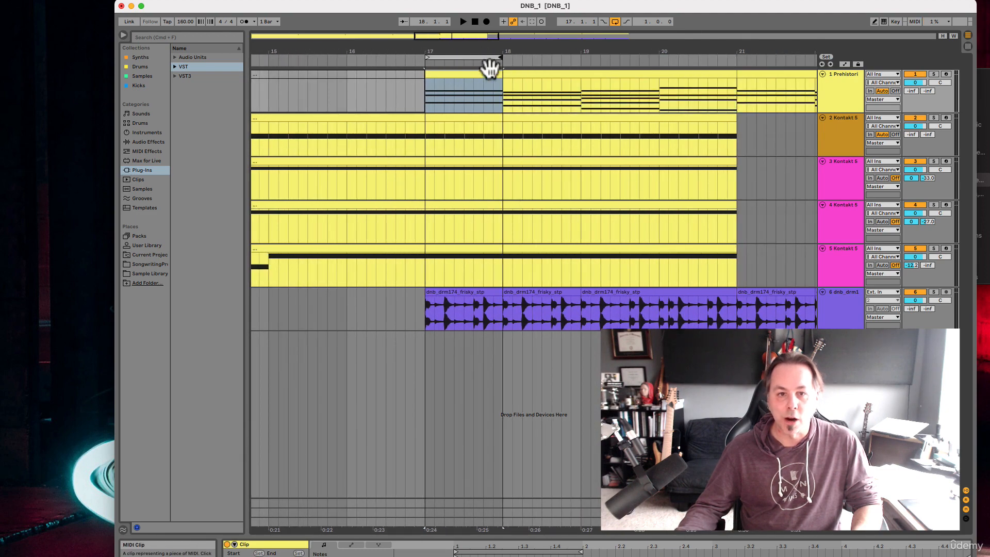
left_click(470, 58)
key("space")
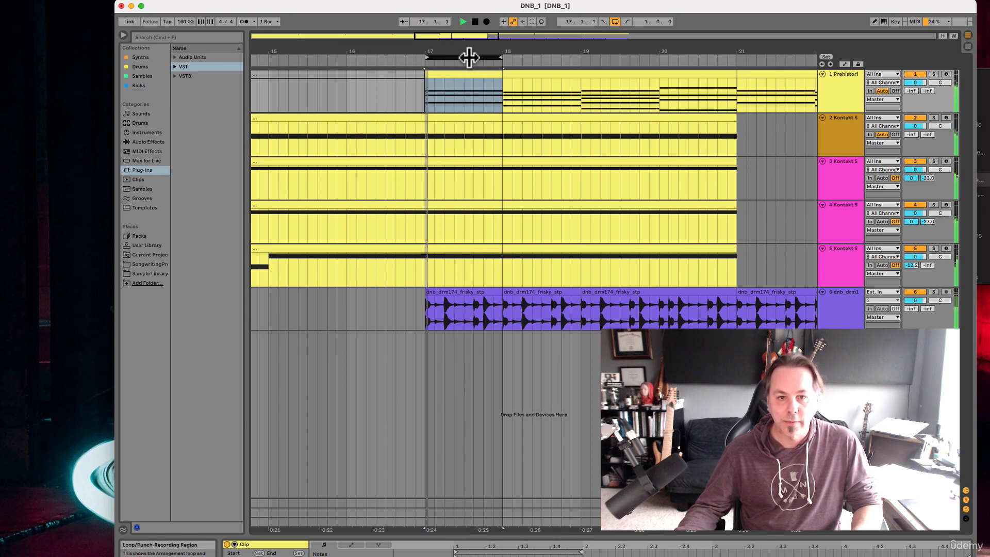
key("space")
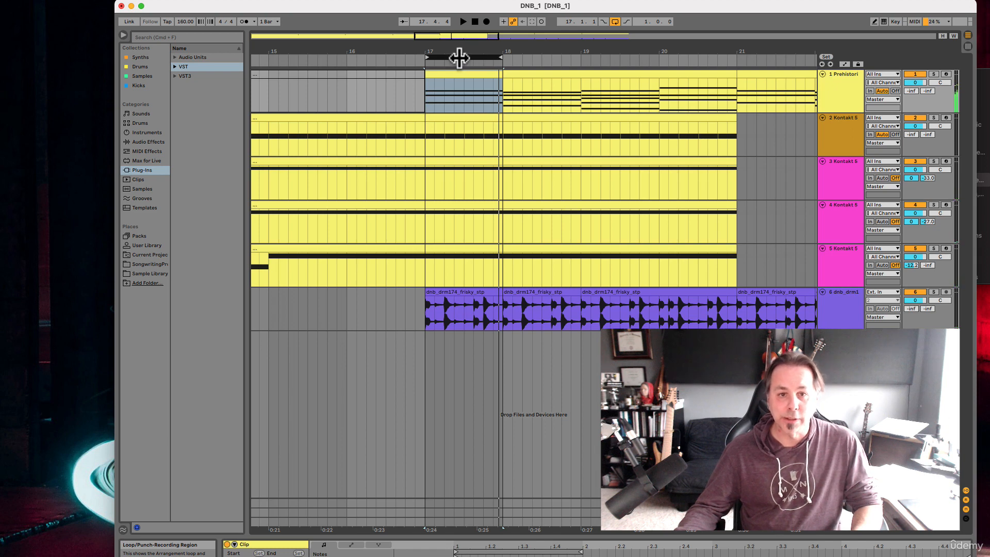
Move the one-bar loop to bar 18 and play it back
left_click_drag(459, 57, 544, 58)
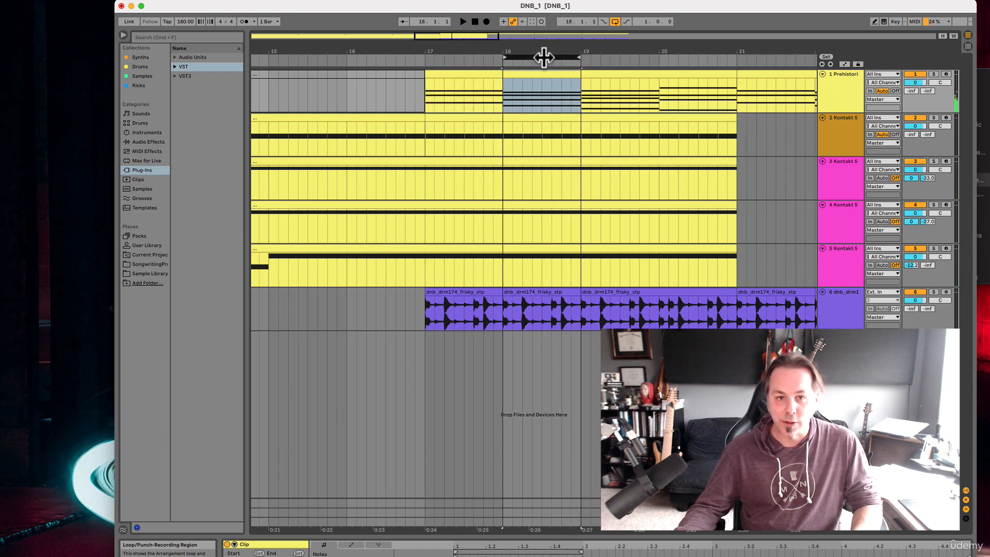
key("space")
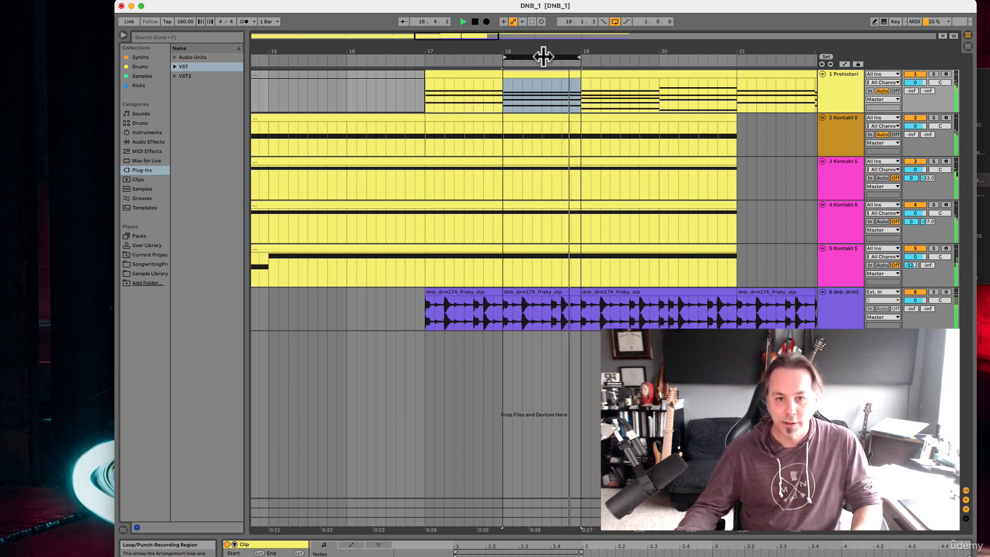
key("space")
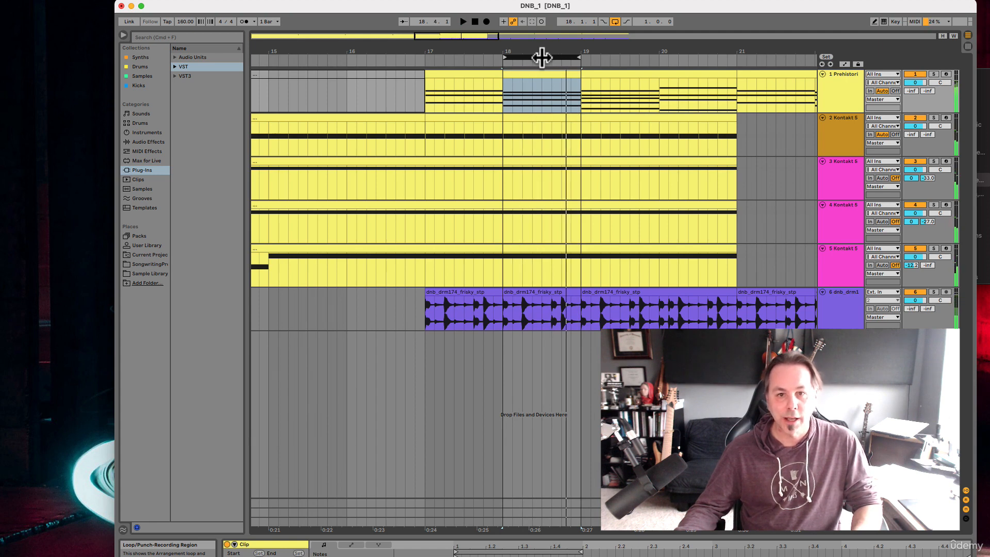
Move the one-bar loop to bar 19 and align its start and end with the bar lines
left_click_drag(544, 57, 621, 62)
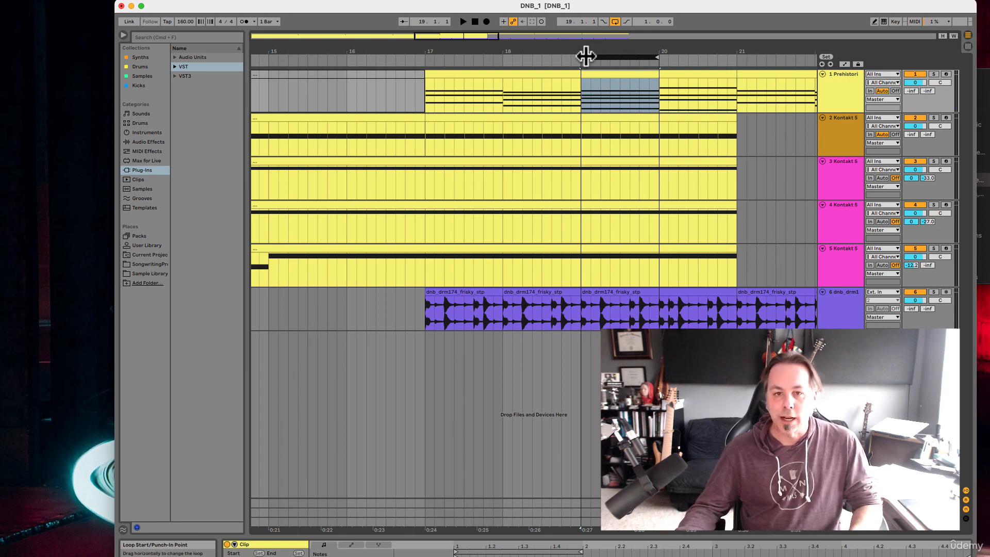
mouse_move(586, 57)
left_mouse_down()
mouse_move(396, 65)
mouse_move(582, 64)
left_mouse_up()
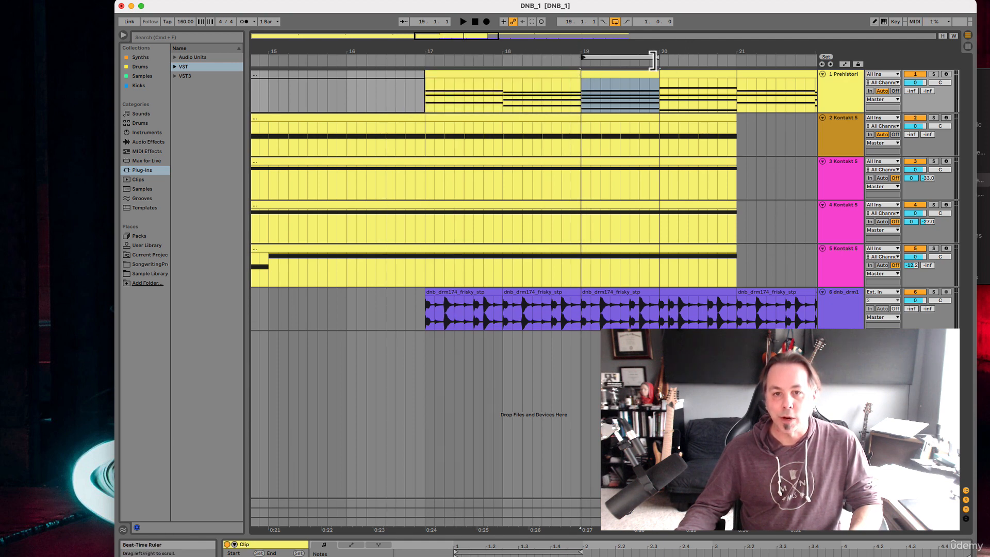
mouse_move(653, 57)
left_mouse_down()
mouse_move(763, 56)
mouse_move(639, 54)
mouse_move(686, 51)
mouse_move(649, 50)
mouse_move(660, 52)
left_mouse_up()
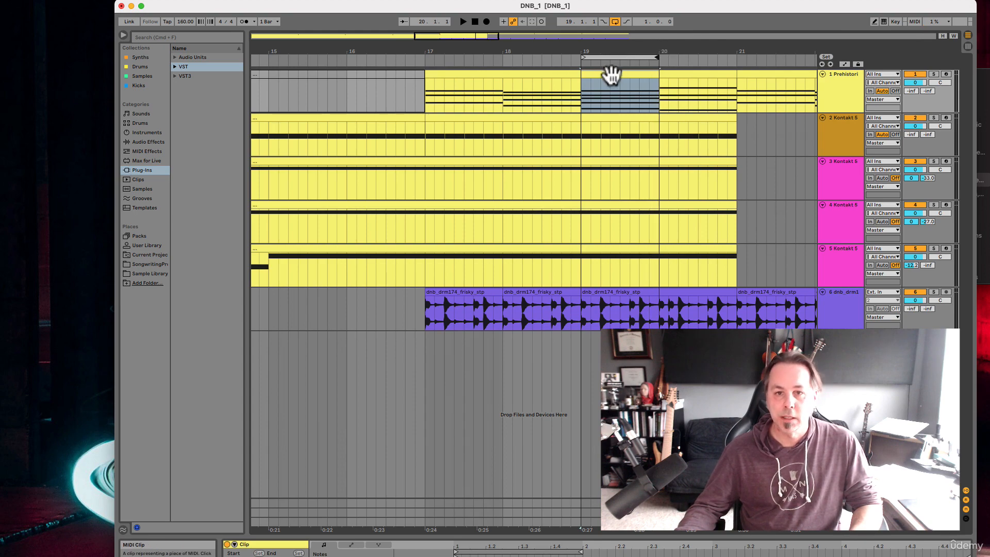
Move the one-bar loop back to bar 17 and from there out of the way to 25.3.1
scroll(613, 150, "down", 10)
scroll(614, 150, "up", 2)
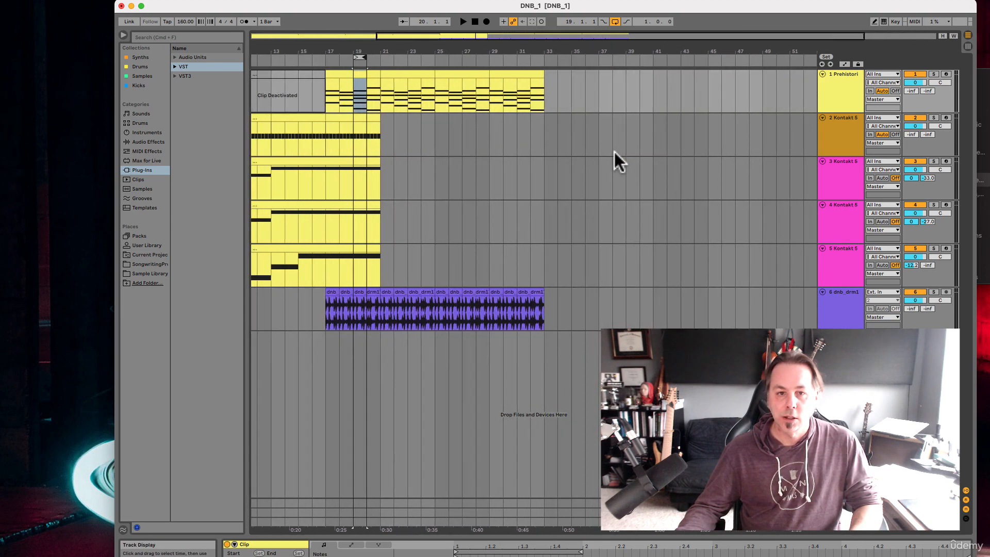
scroll(613, 150, "down", 1)
scroll(614, 150, "left", 5)
scroll(571, 130, "up", 3)
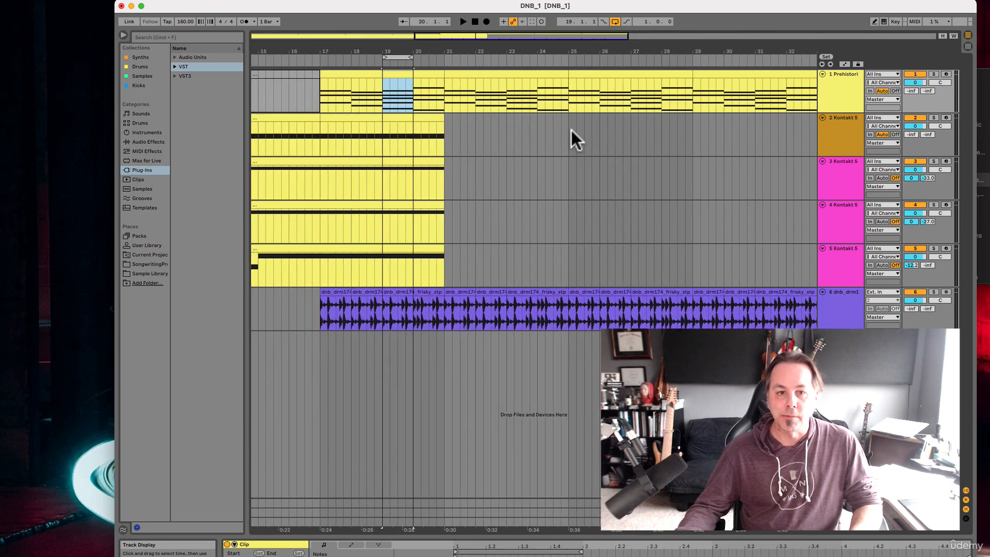
left_click_drag(440, 57, 393, 57)
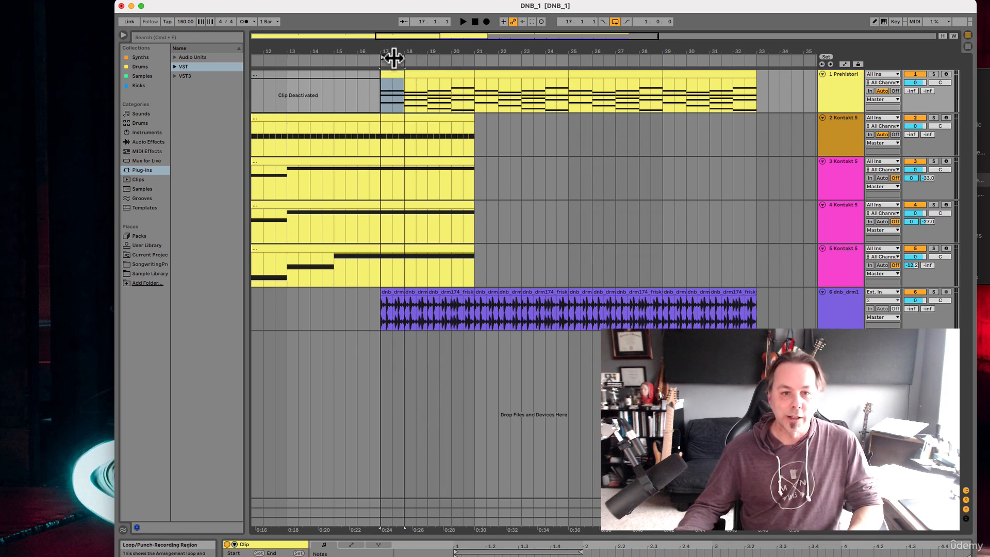
left_click_drag(392, 57, 592, 57)
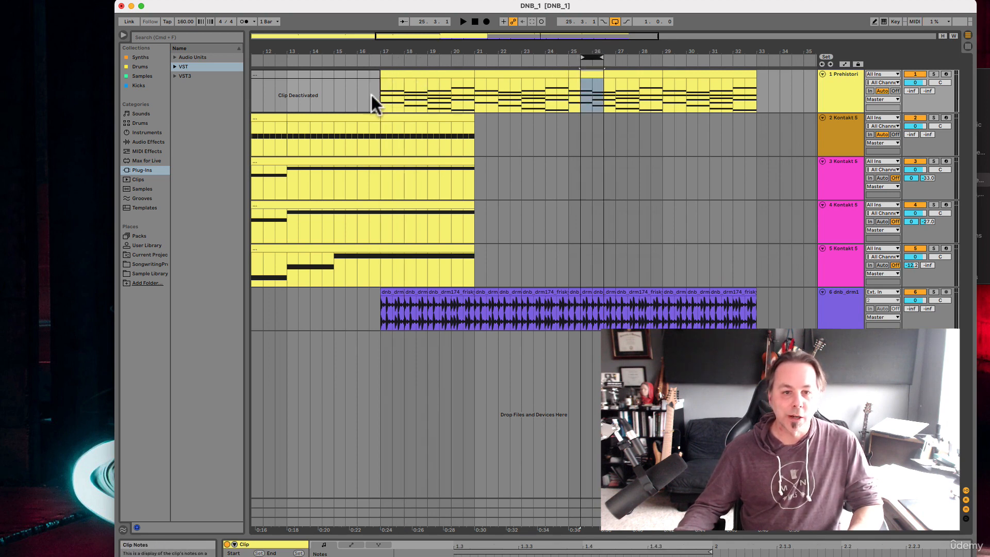
Add a locator at bar 17 and name it "Drums Enter"
right_click(380, 61)
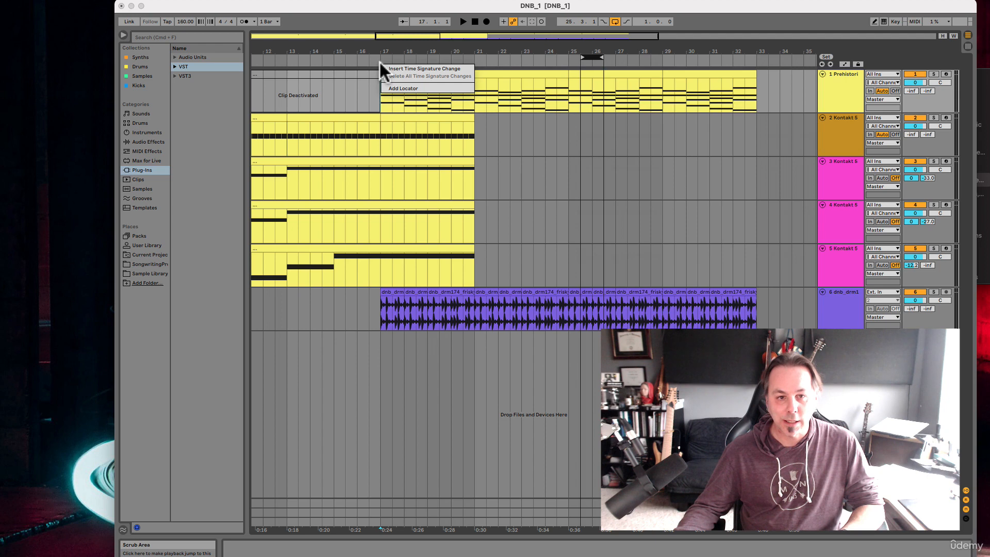
left_click(397, 87)
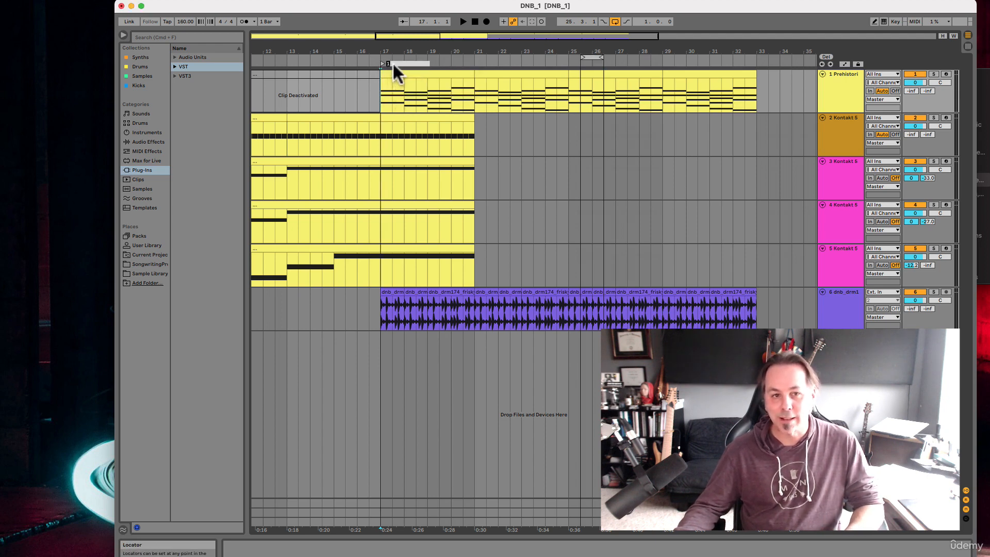
type("Dr")
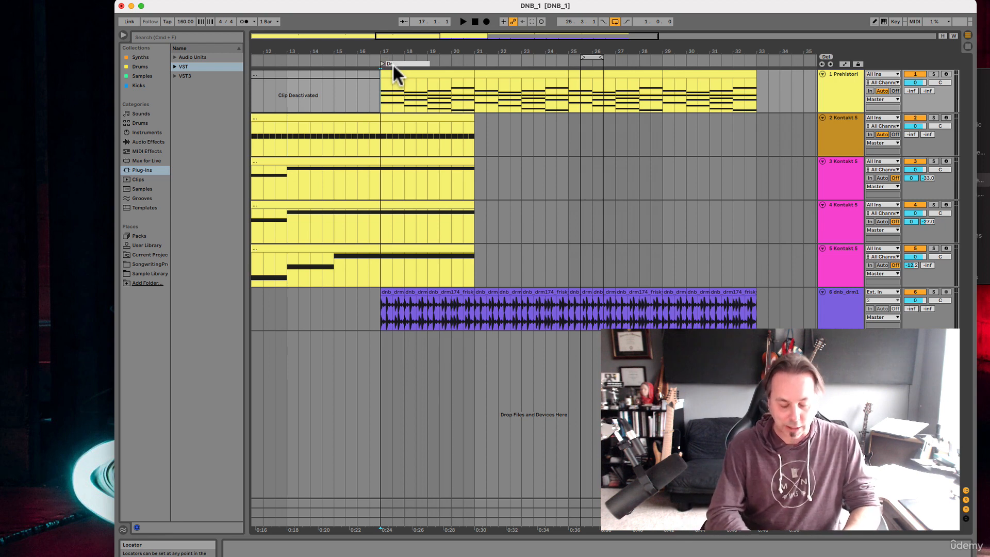
type("ums Enter")
key("Return")
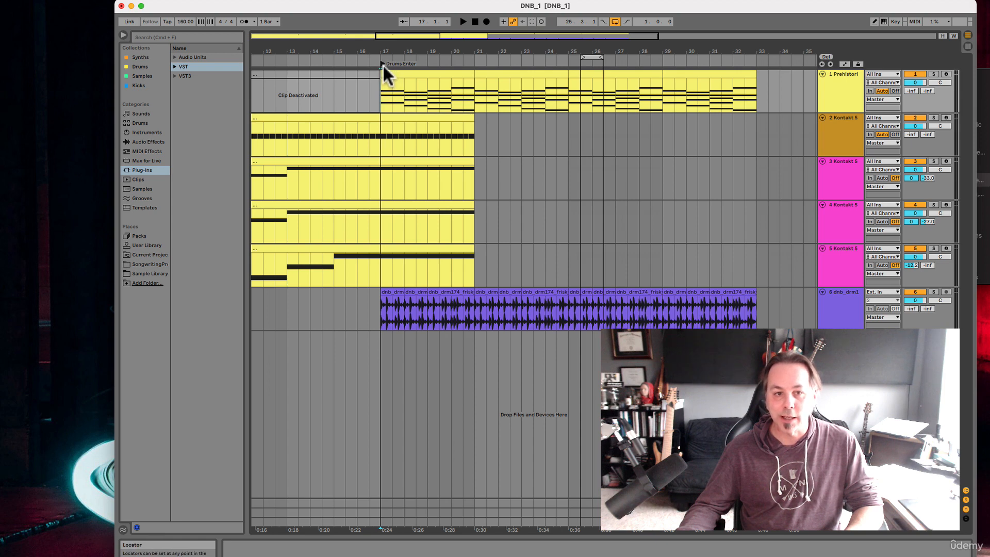
Start playback from the "Drums Enter" locator, stop it, and launch the locator again
left_click(382, 61)
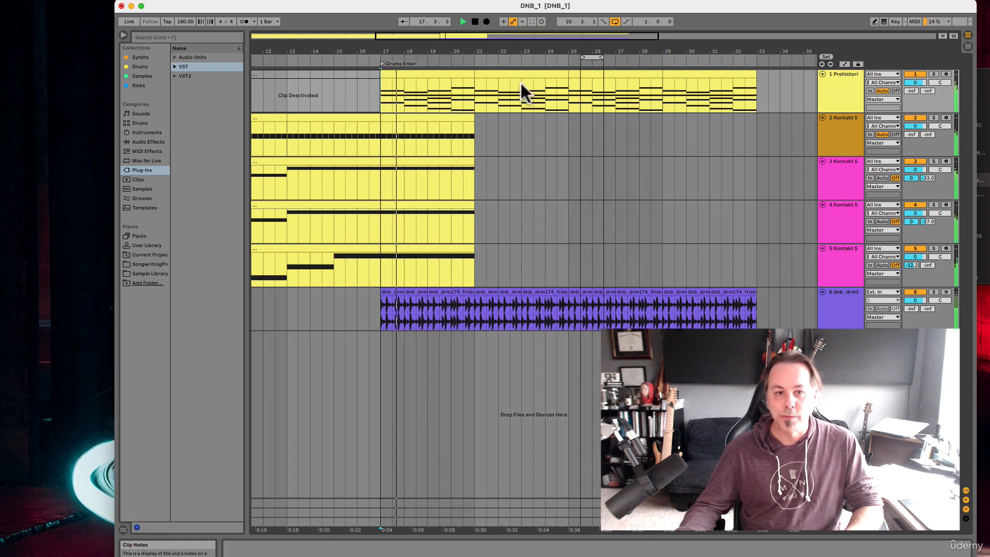
key("space")
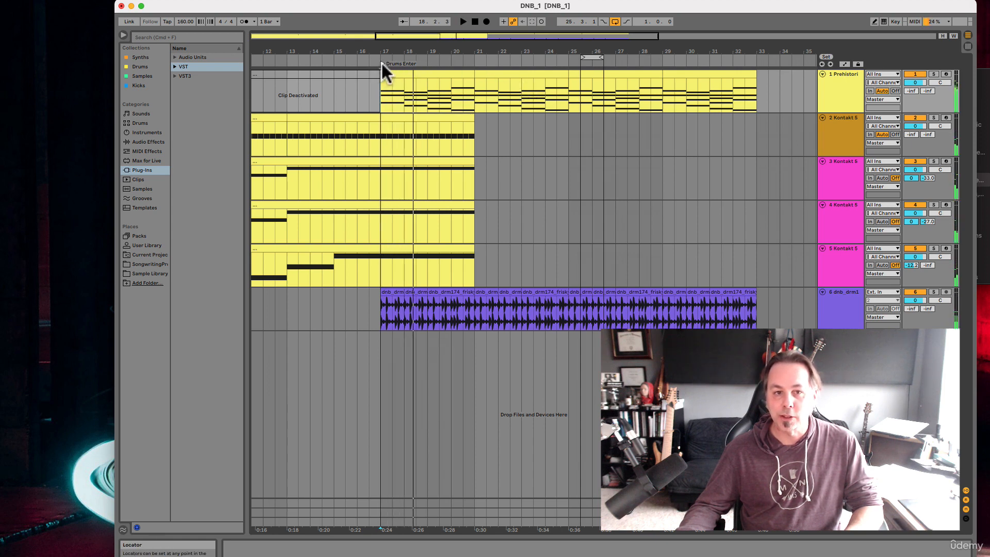
left_click(381, 61)
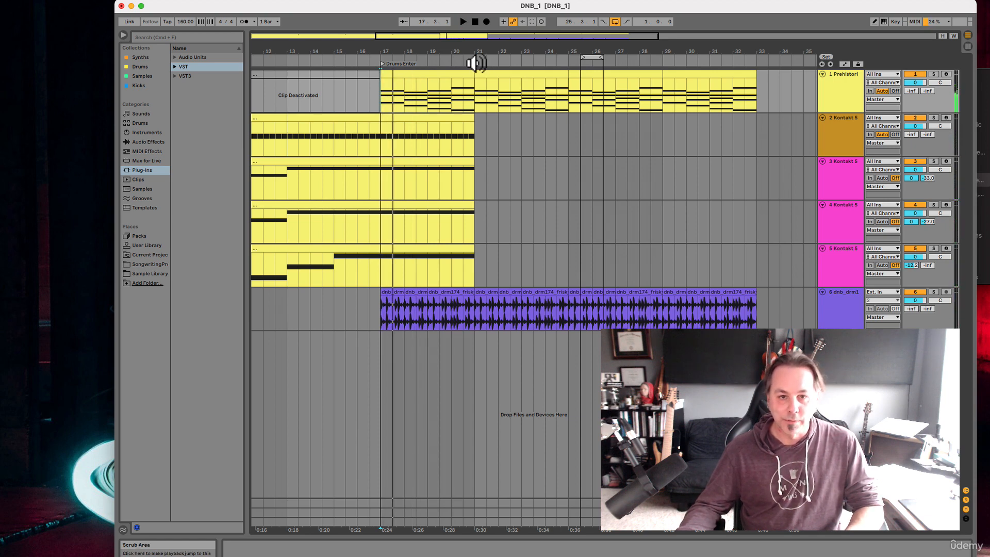
Add a locator at bar 21, where the Kontakt clips end, and name it "Needs Something Here"
right_click(475, 62)
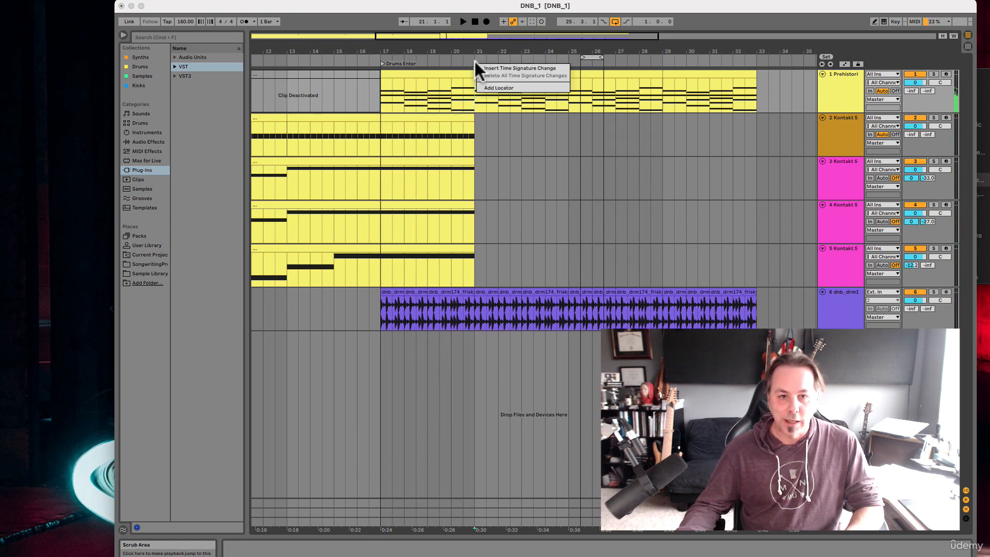
left_click(488, 86)
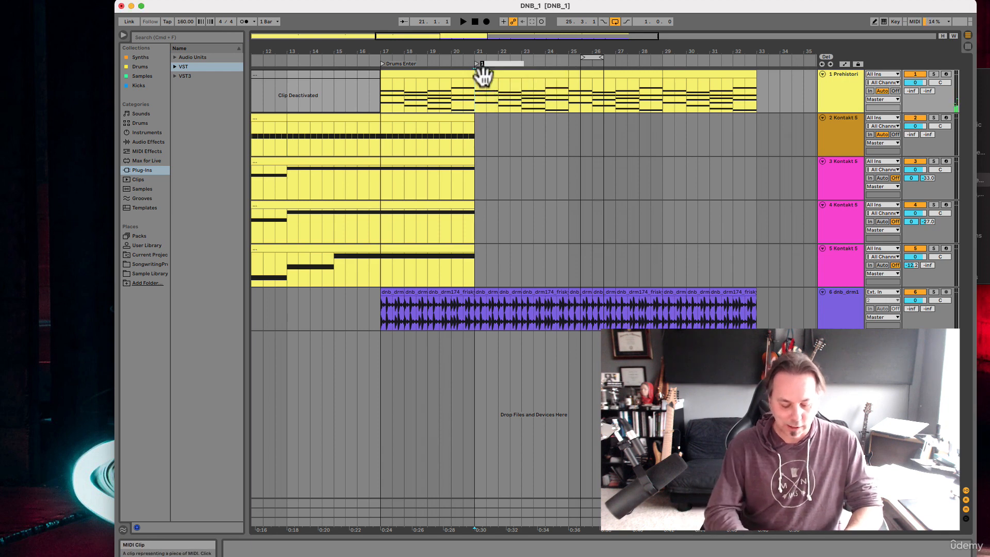
type("Needs S")
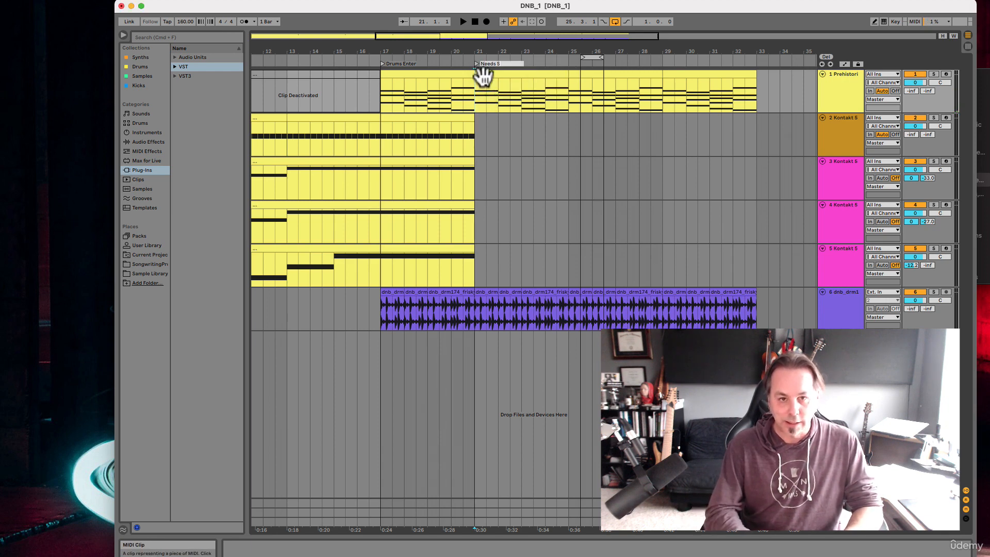
type("omething Here")
key("Return")
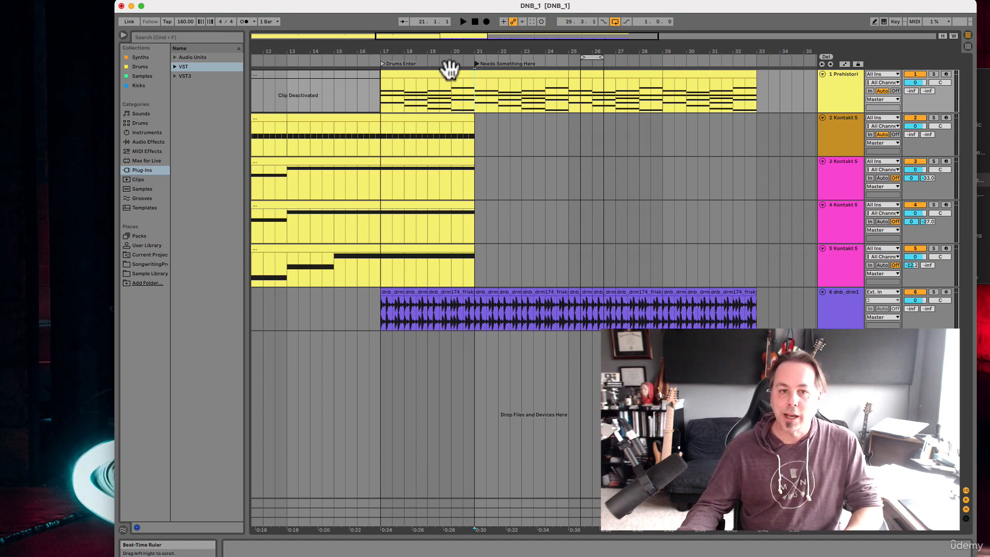
Play the arrangement from the "Drums Enter" locator and stop playback
scroll(432, 95, "left", 5)
scroll(432, 98, "right", 5)
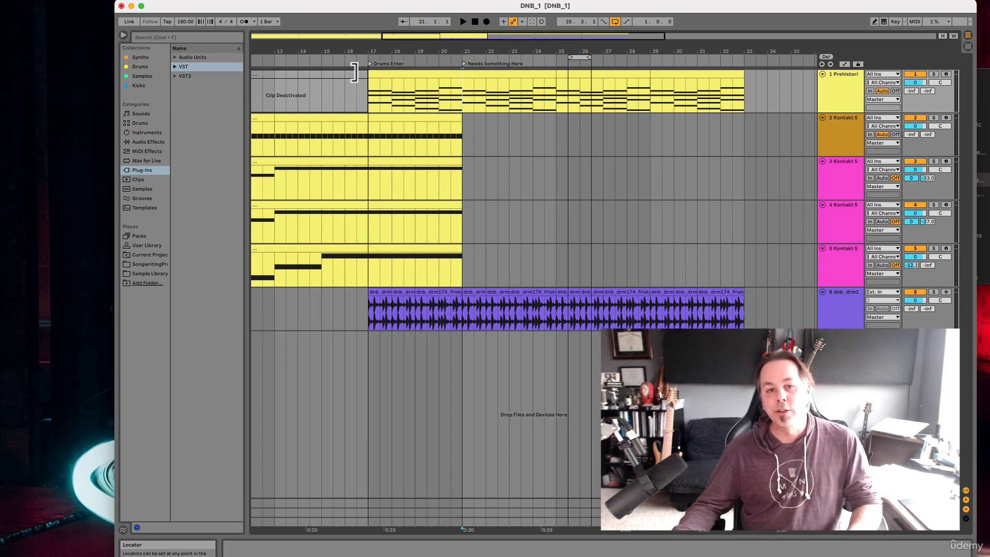
left_click(369, 64)
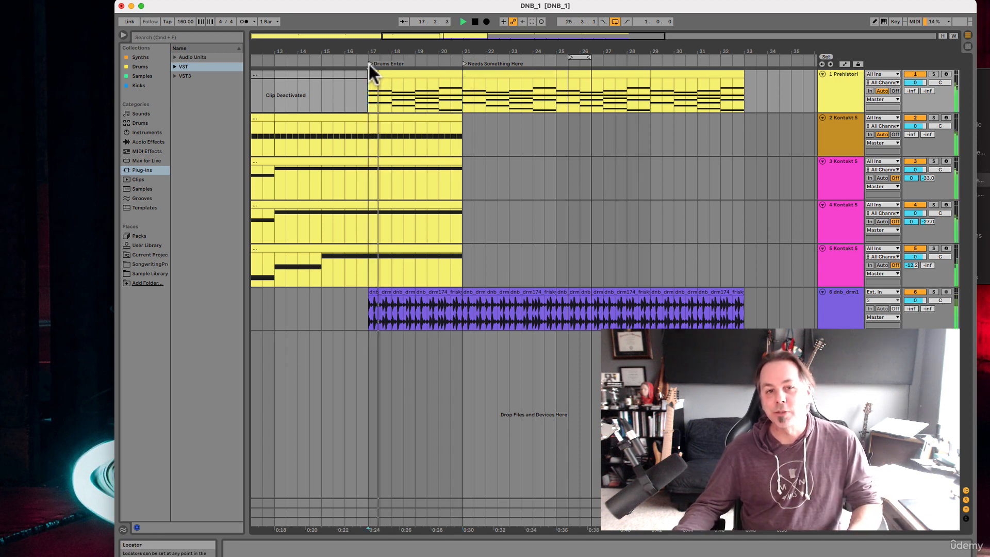
key("space")
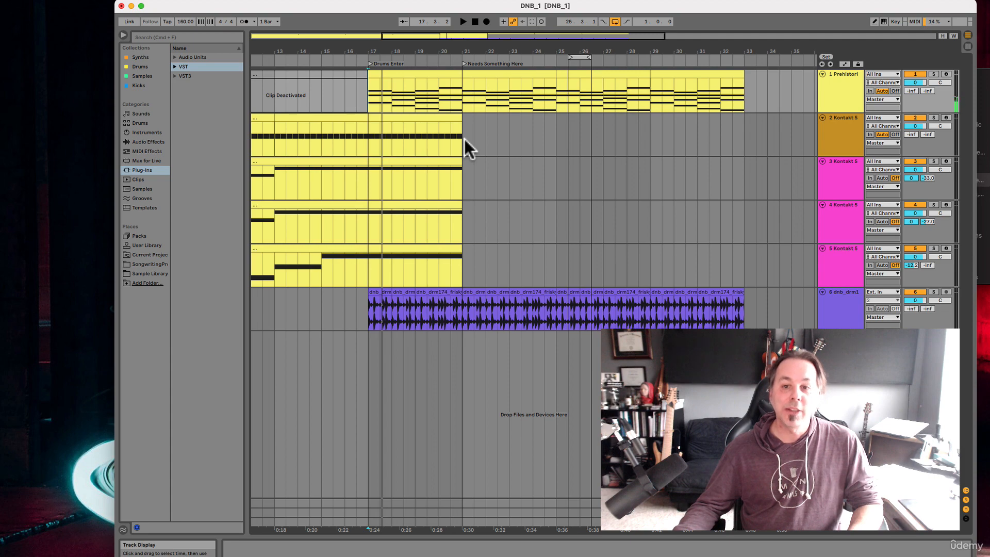
Add a locator at bar 33, where the drum clips end, and name it "Big Section"
scroll(457, 159, "down", 4)
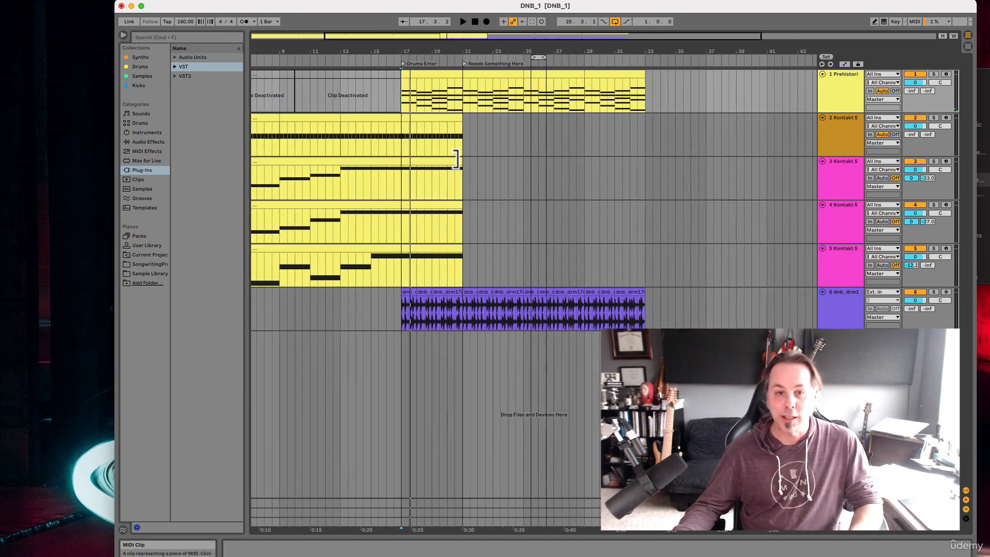
scroll(457, 159, "up", 3)
scroll(456, 159, "up", 2)
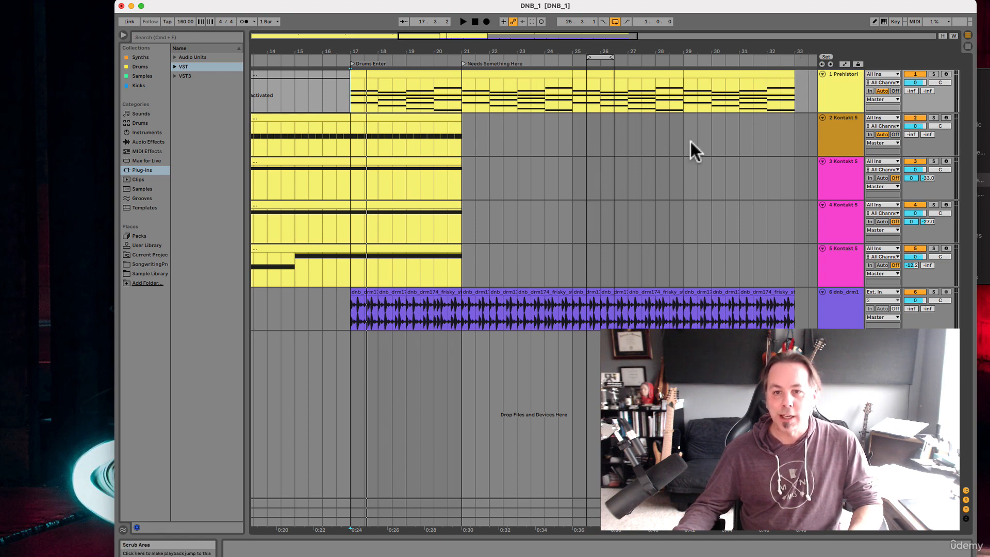
scroll(690, 140, "right", 10)
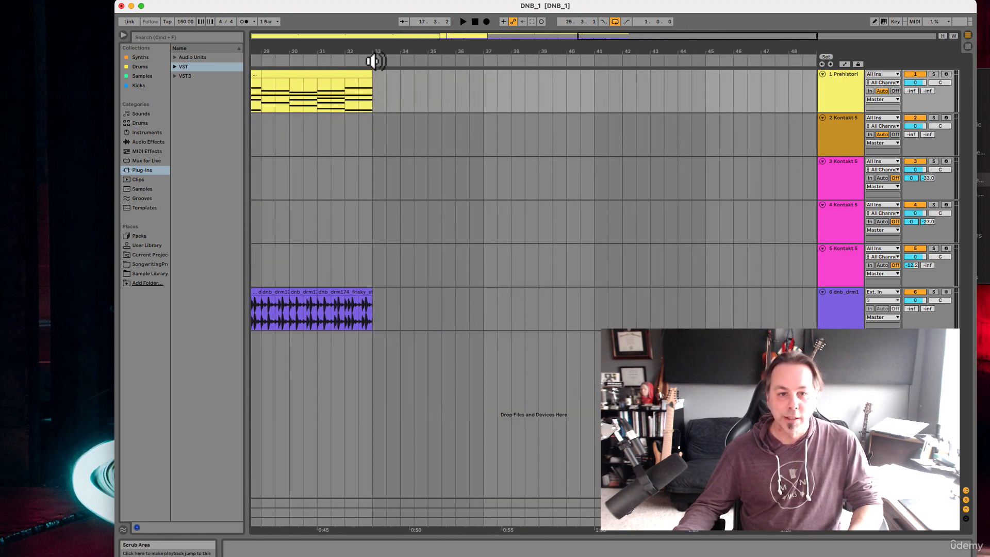
right_click(373, 61)
left_click(392, 86)
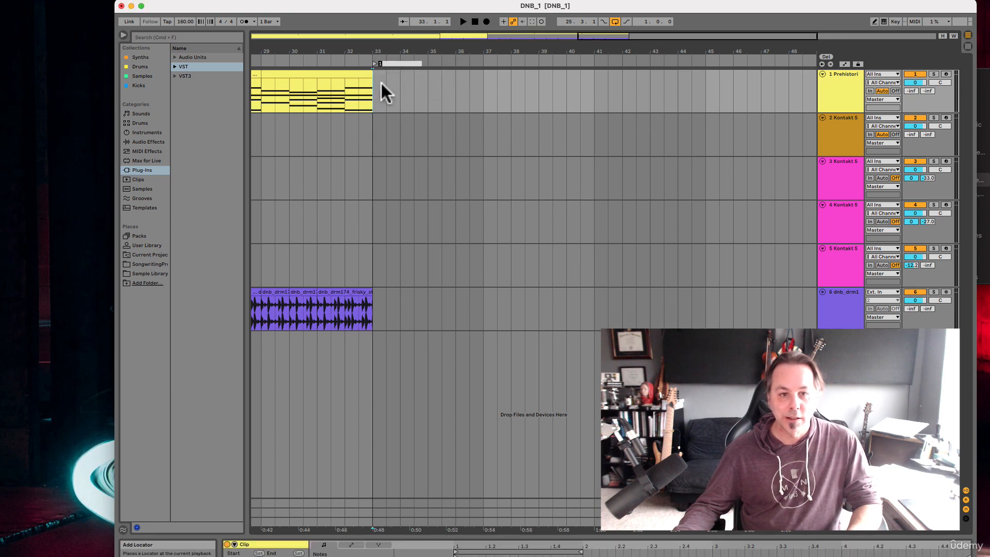
type("Big Sec")
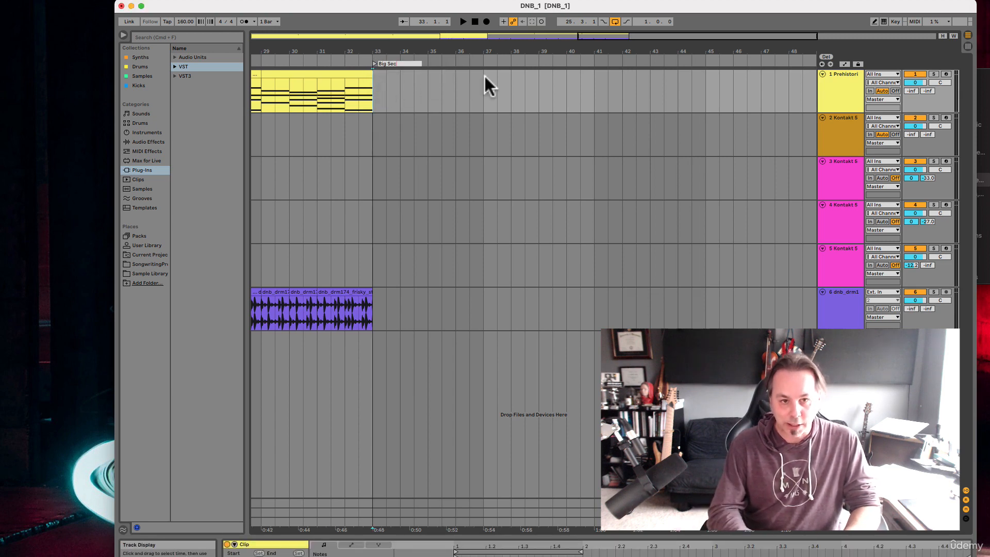
key("Return")
Add a locator at bar 53 in the empty part of the arrangement and name it "Return to Intro"
scroll(537, 80, "right", 4)
scroll(537, 80, "right", 2)
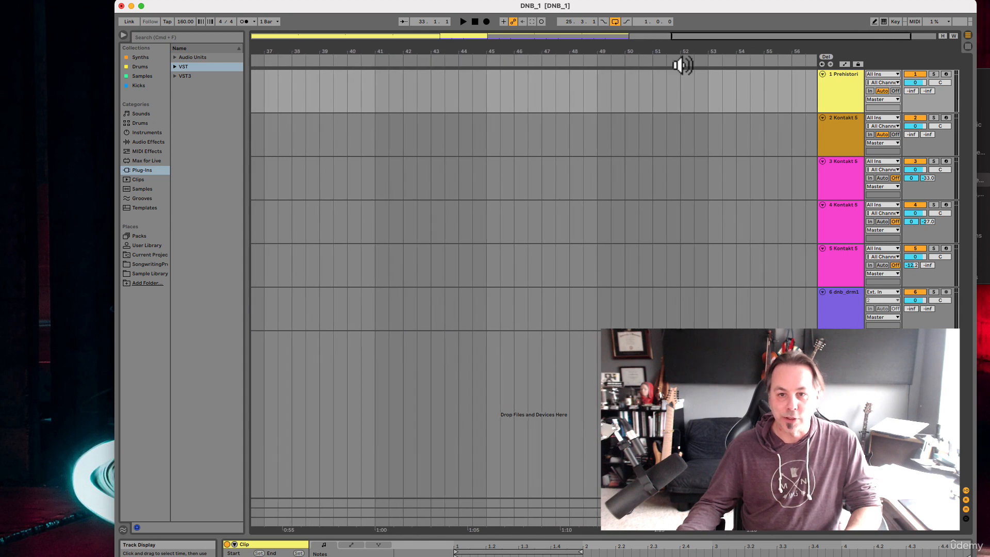
right_click(711, 61)
left_click(720, 88)
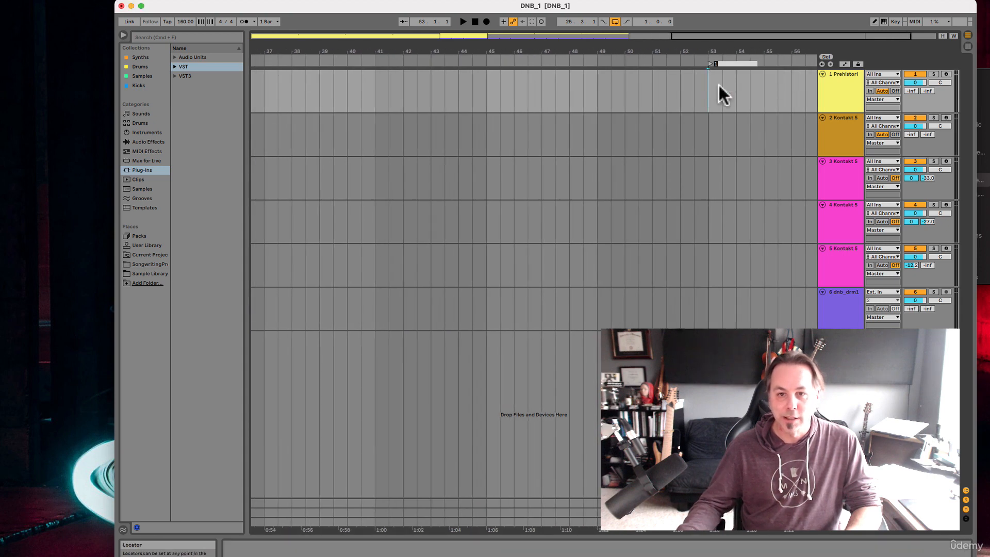
type("Return")
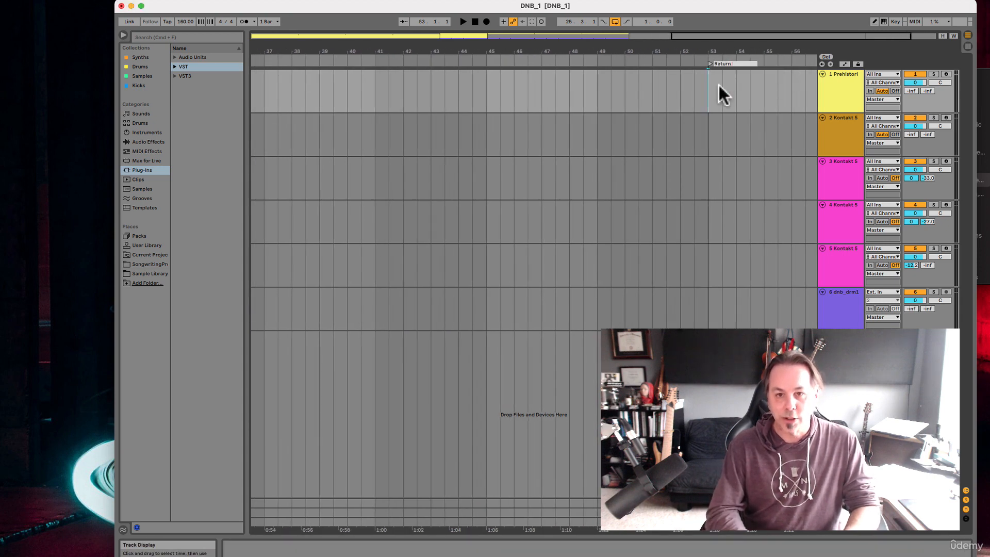
type(" to Intro")
key("Return")
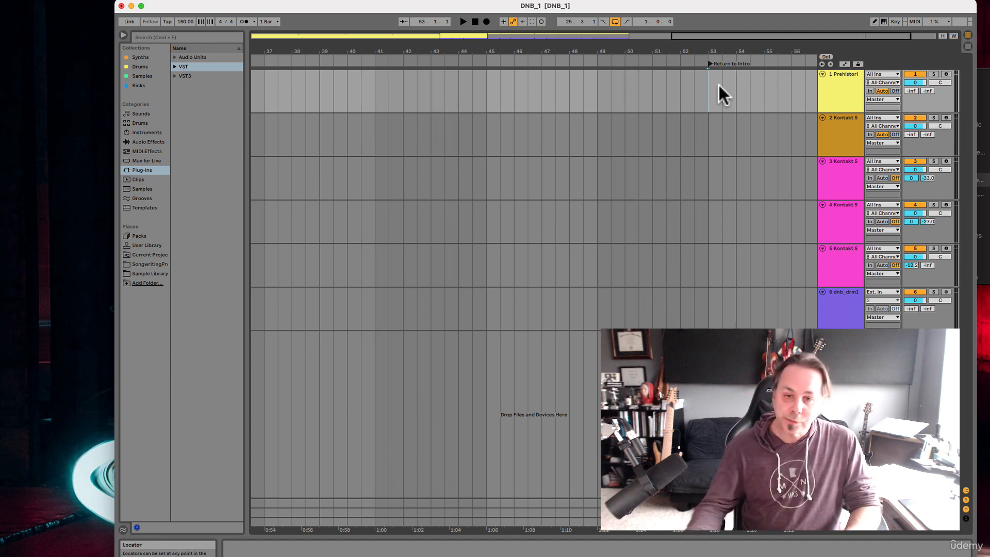
Review the named locators along the timeline, including an overview of the whole arrangement
scroll(713, 132, "left", 15)
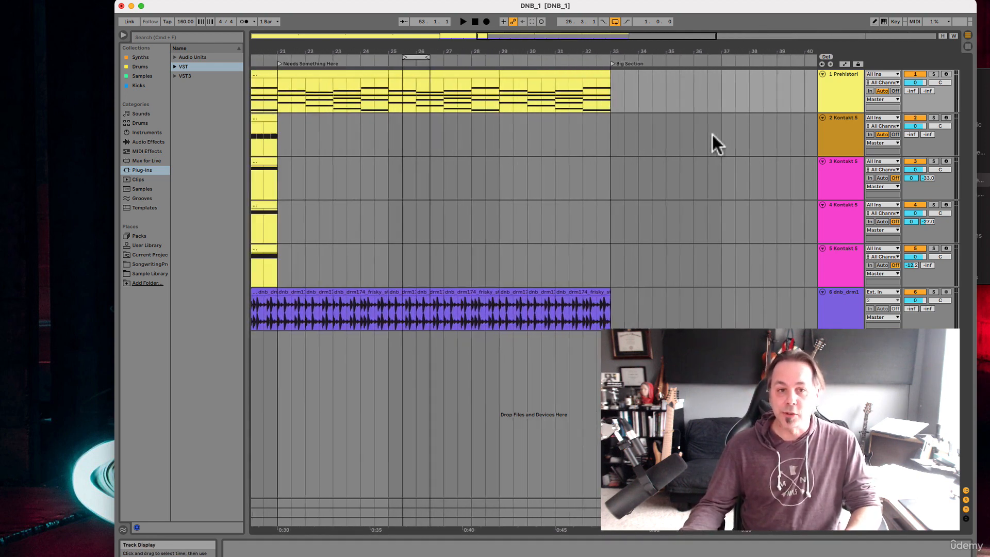
scroll(712, 135, "left", 2)
scroll(734, 137, "right", 16)
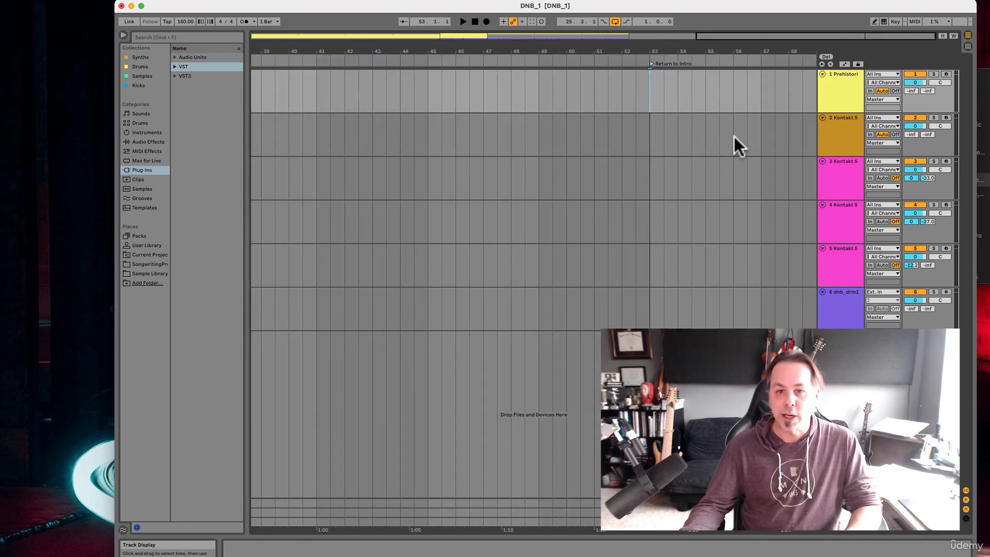
scroll(734, 138, "left", 19)
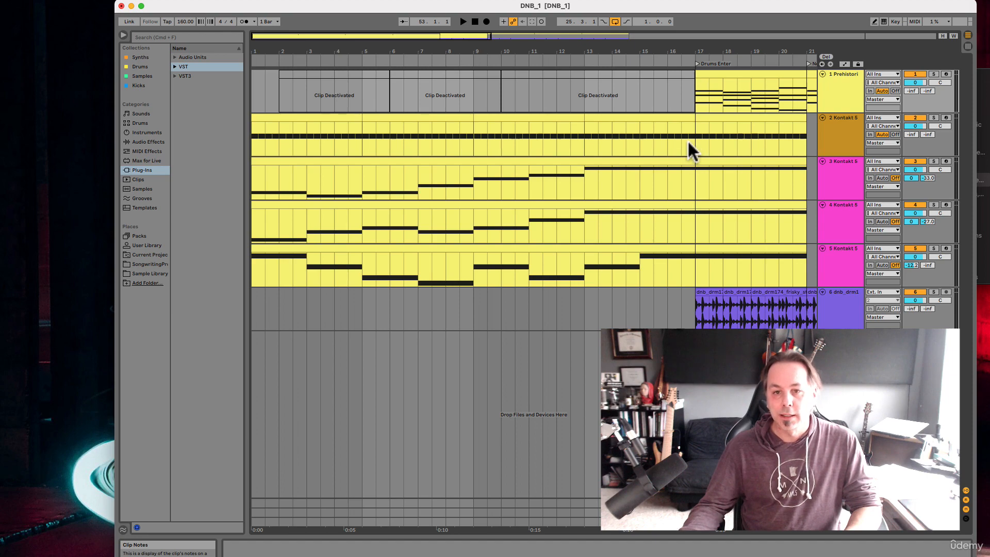
key("w")
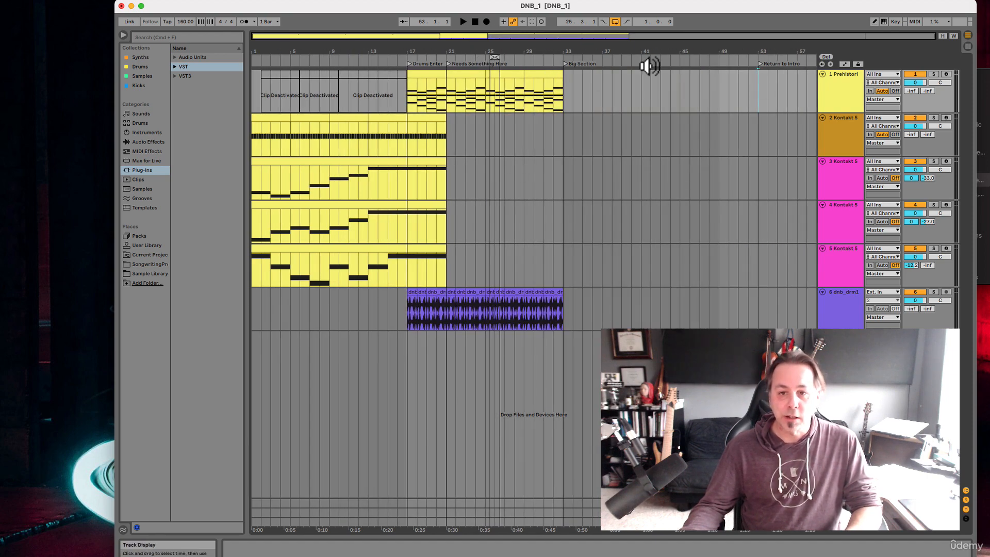
scroll(454, 92, "up", 5)
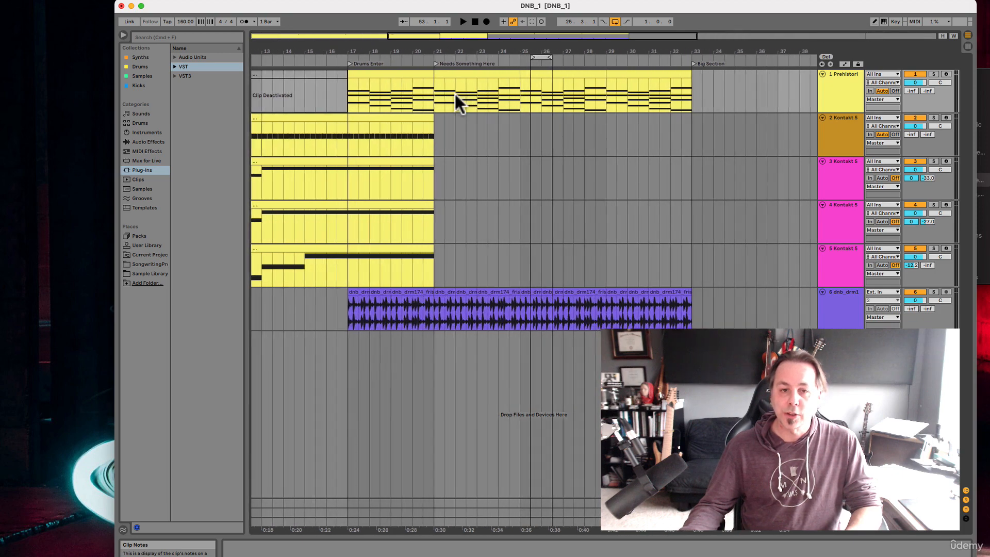
scroll(454, 93, "left", 4)
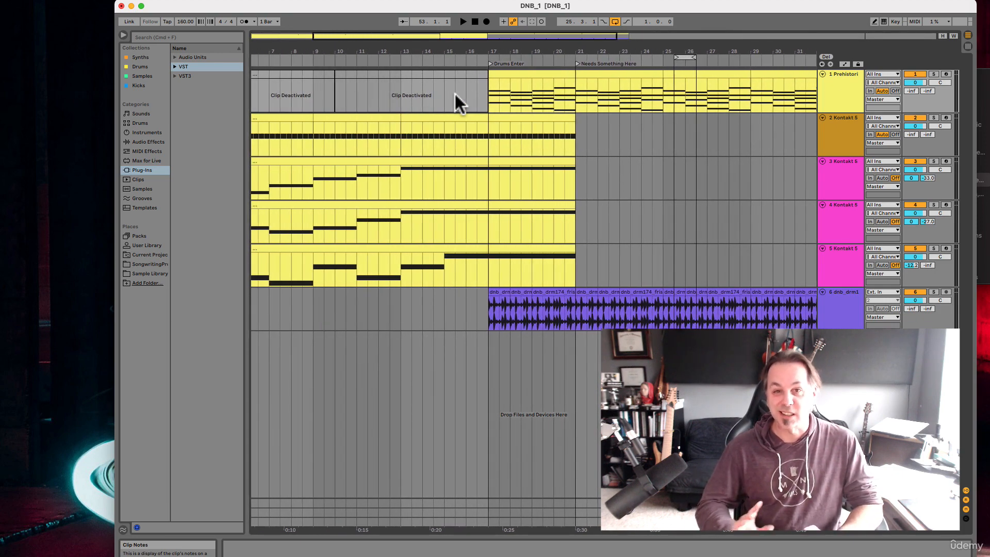
left_click(732, 6)
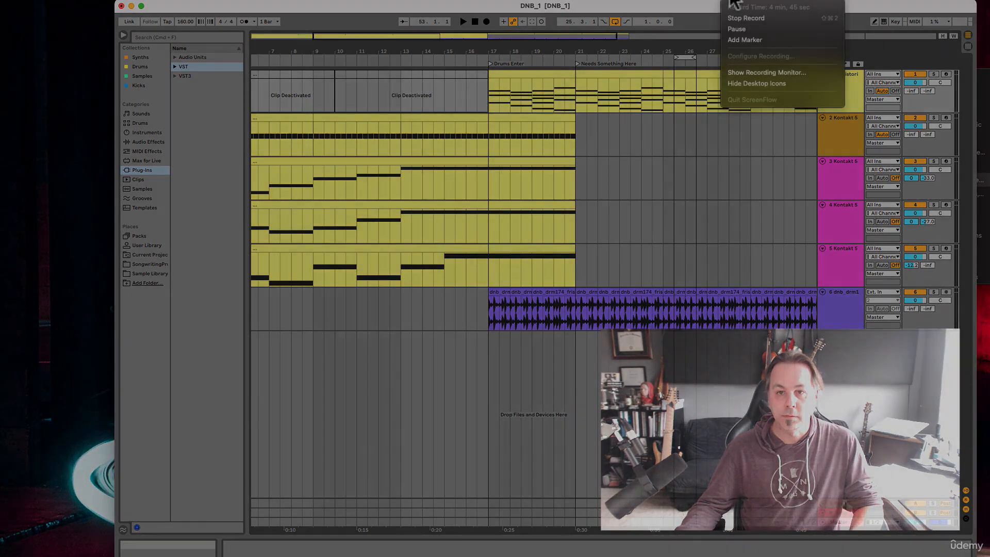